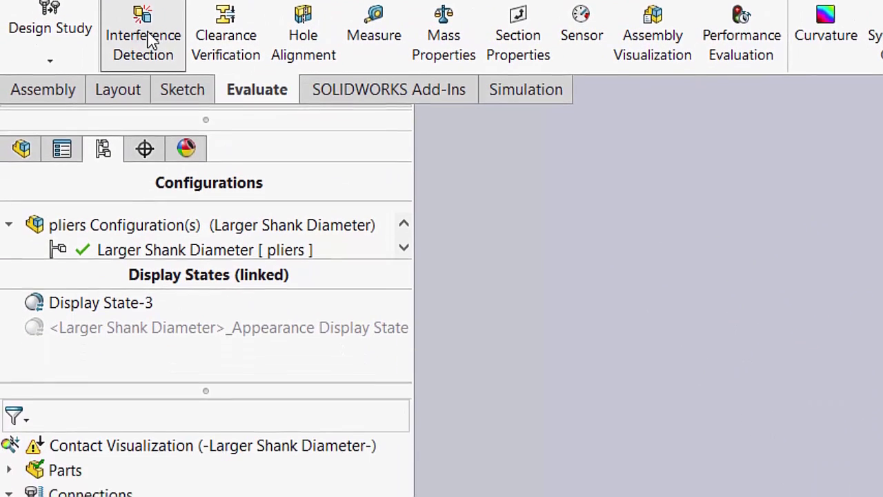
# Calculate interferences for the whole pliers assembly and zoom and rotate to the jaws
pyautogui.click(144, 88)
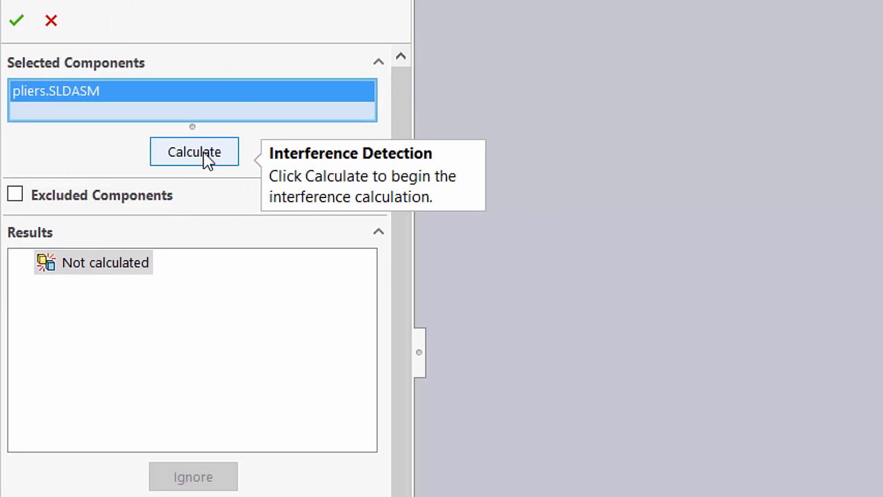
pyautogui.click(207, 156)
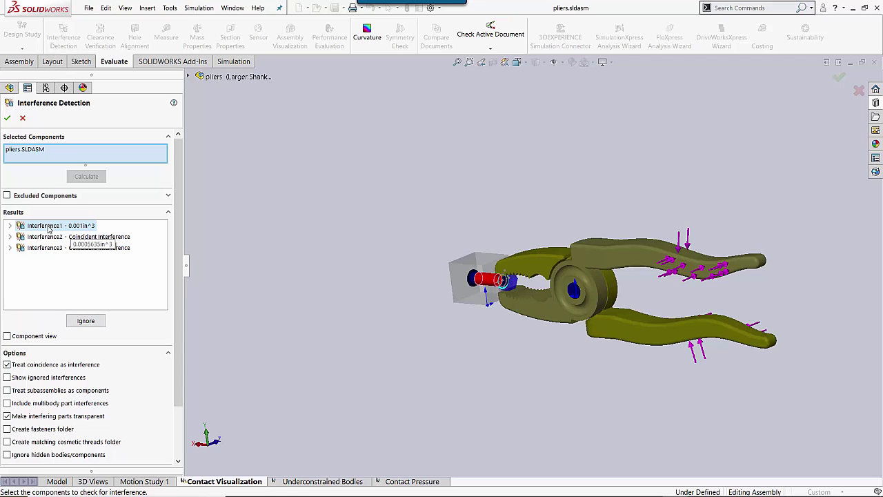
pyautogui.scroll(-5, 467, 273)
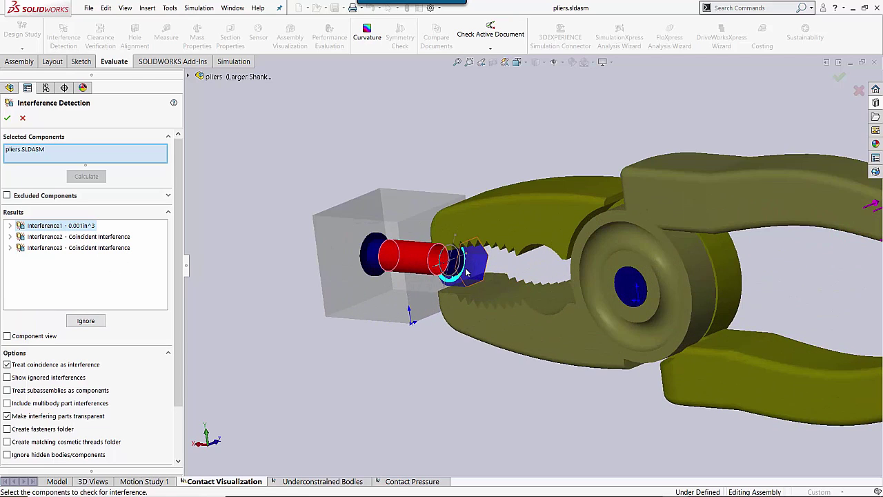
pyautogui.scroll(-4, 407, 254)
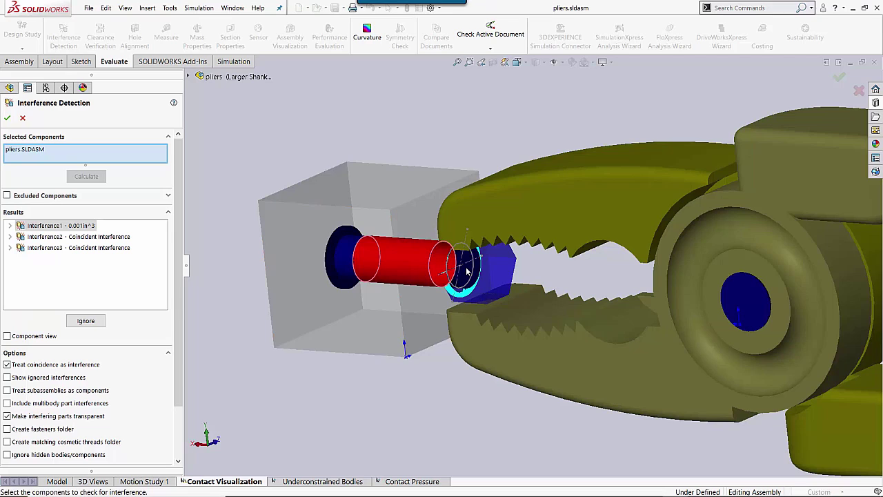
pyautogui.moveTo(436, 266); pyautogui.dragTo(484, 273, button='middle')
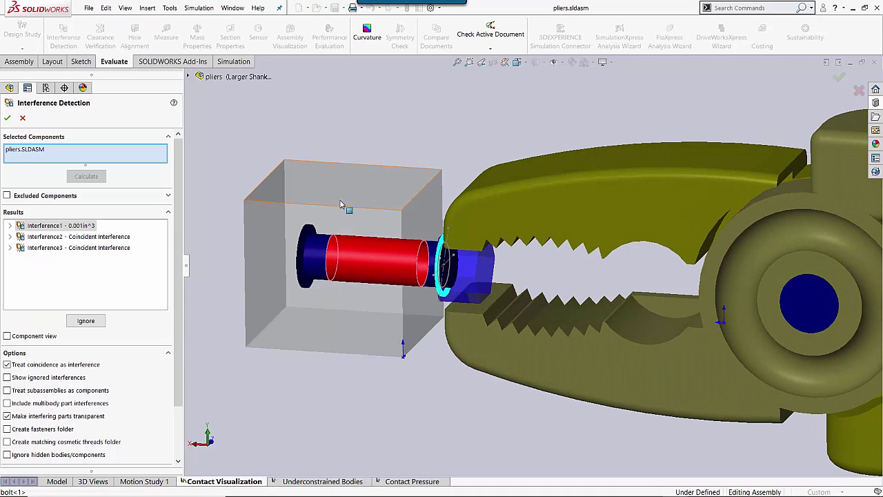
# Expand Interference1 and highlight bolt-1 and bolthole-1 to inspect their 0.001 in^3 overlap
pyautogui.click(10, 226)
pyautogui.click(53, 238)
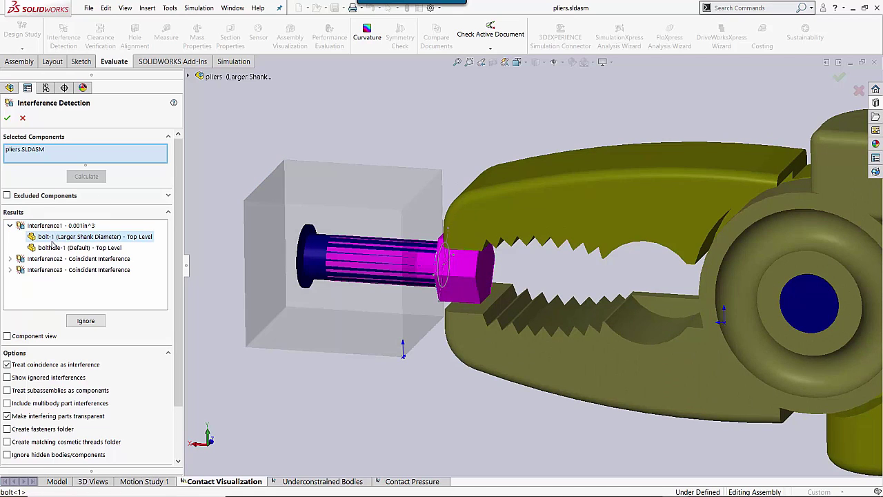
pyautogui.click(54, 249)
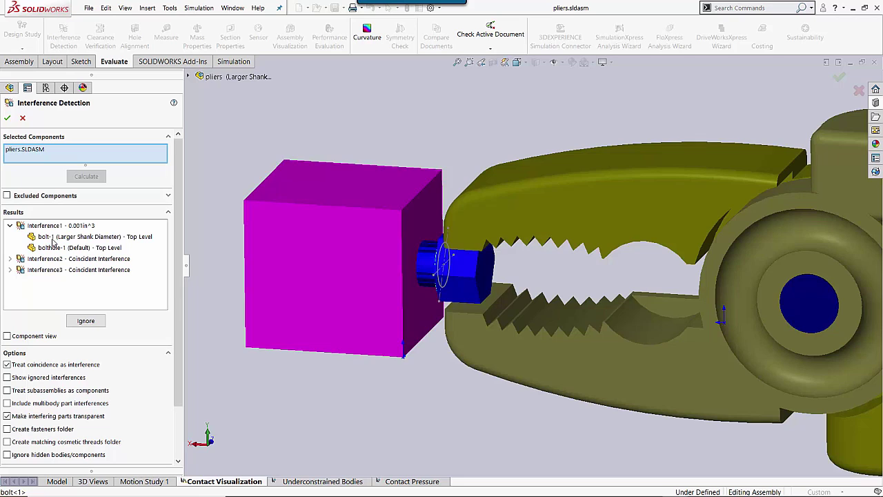
pyautogui.click(52, 238)
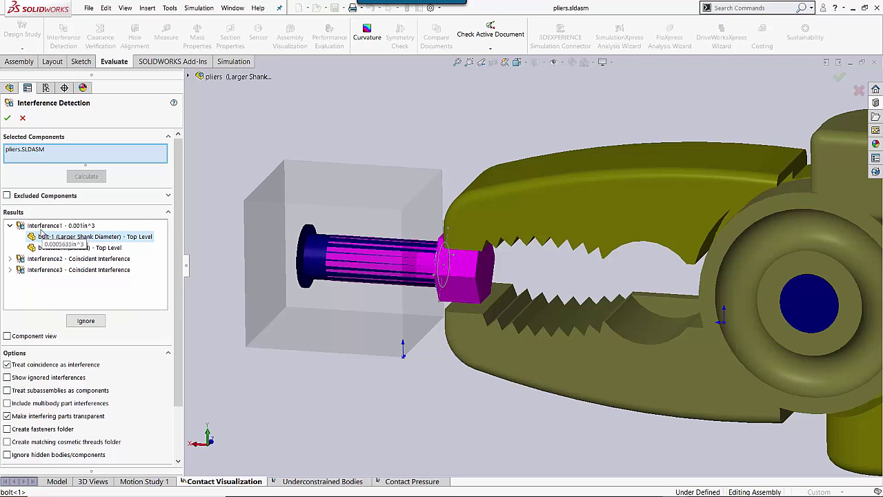
pyautogui.click(10, 226)
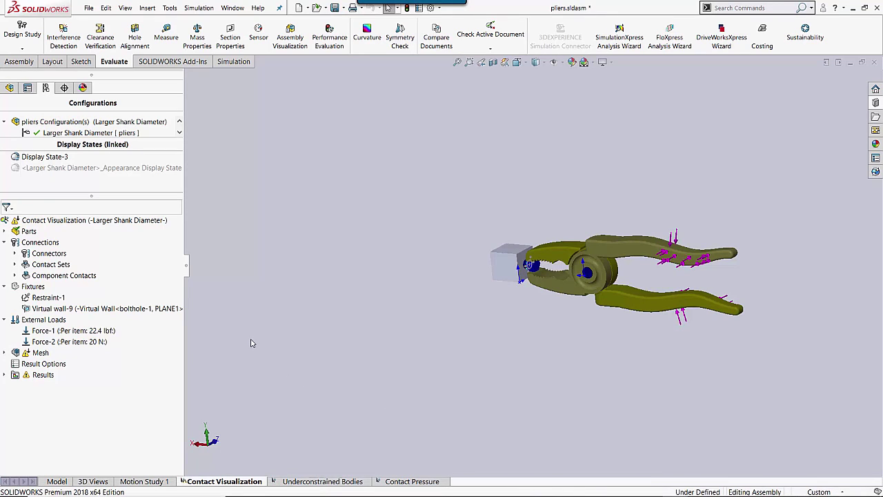
# Compute a Contact Visualization Plot from the study's Connections and zoom around the pliers to inspect it
pyautogui.rightClick(45, 241)
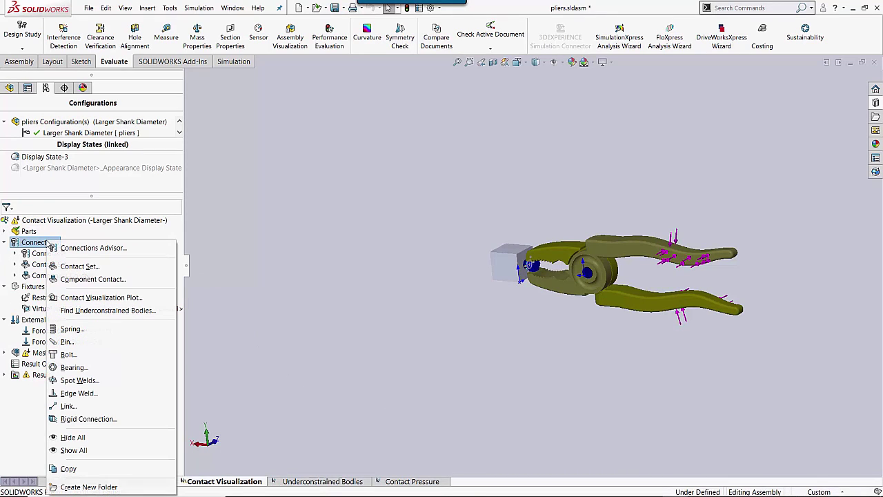
pyautogui.click(107, 298)
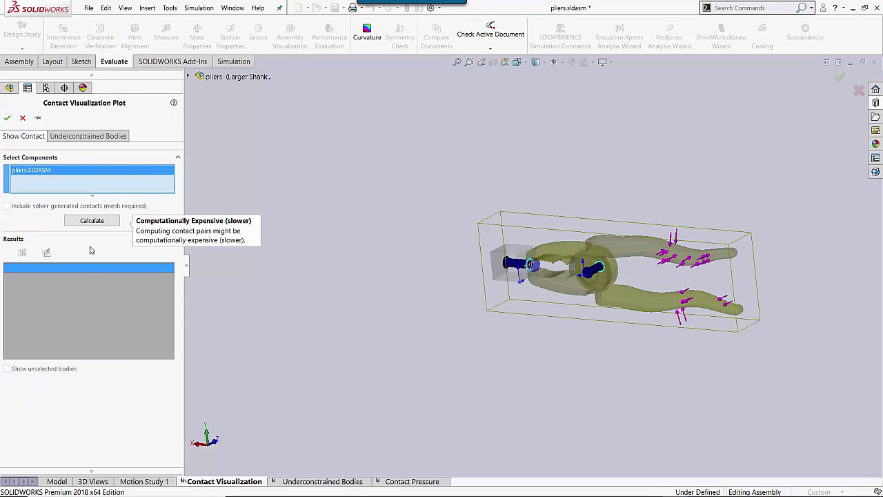
pyautogui.click(90, 221)
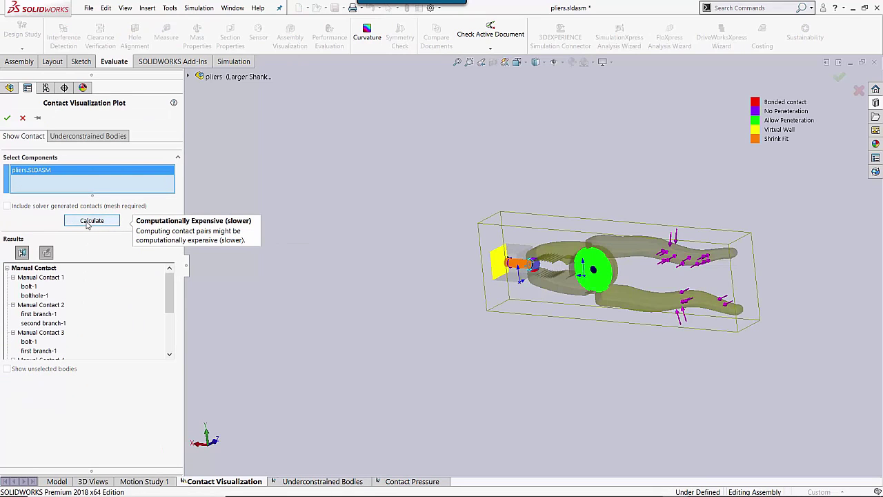
pyautogui.scroll(-3, 669, 257)
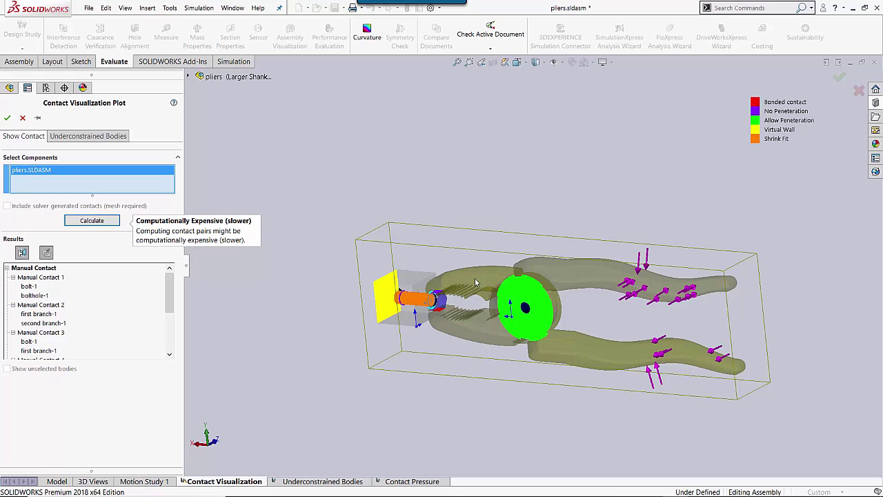
pyautogui.scroll(-4, 459, 299)
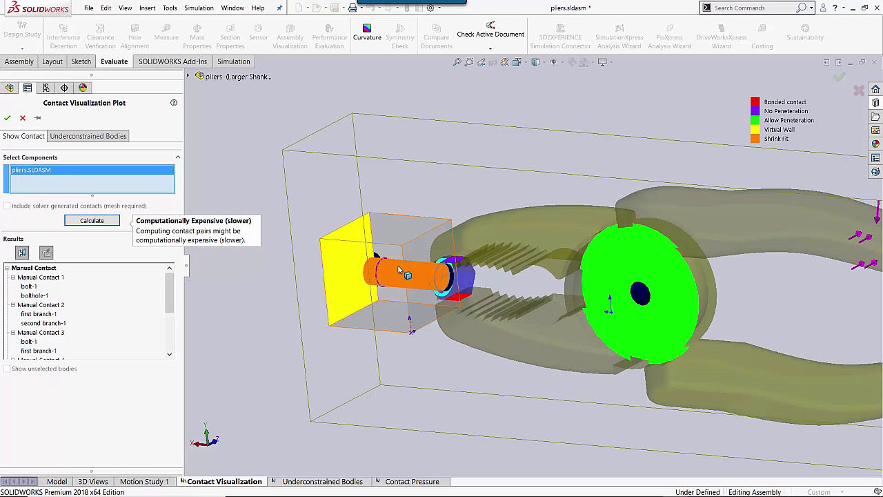
pyautogui.press('z')
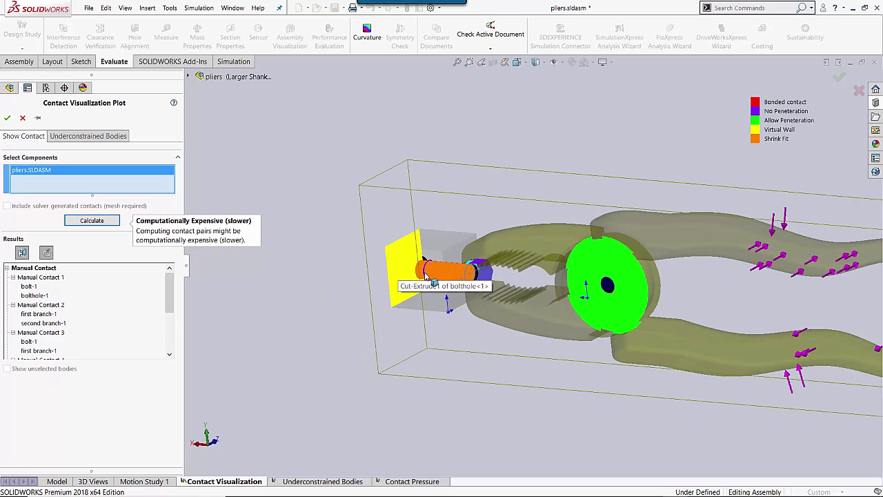
pyautogui.scroll(-2, 428, 274)
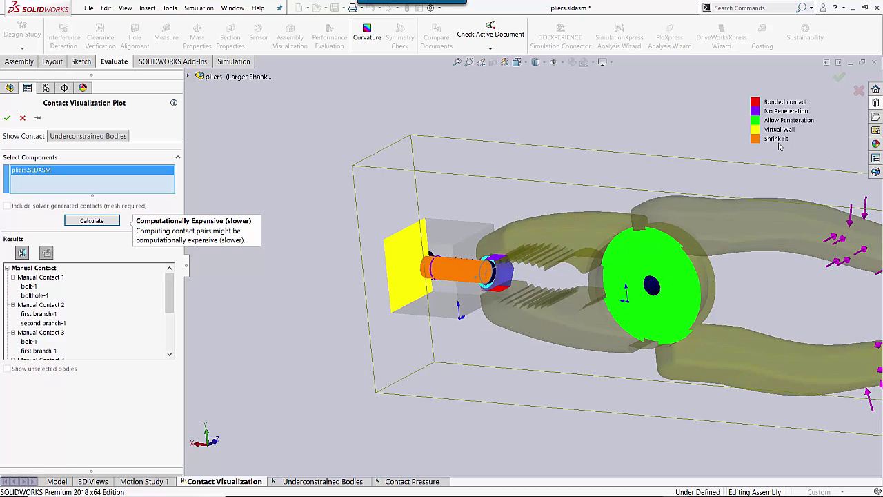
pyautogui.scroll(3, 742, 182)
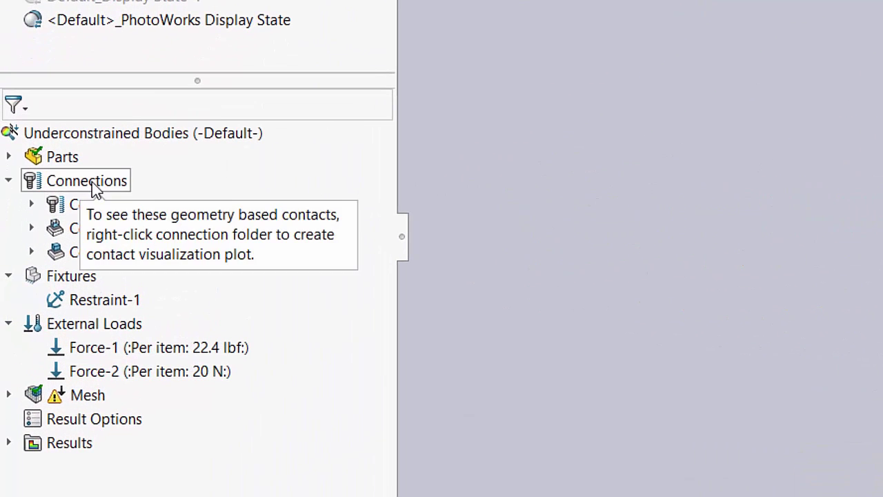
# Find underconstrained bodies and preview Body 1's free Translation 3 and Rotation 3
pyautogui.rightClick(91, 182)
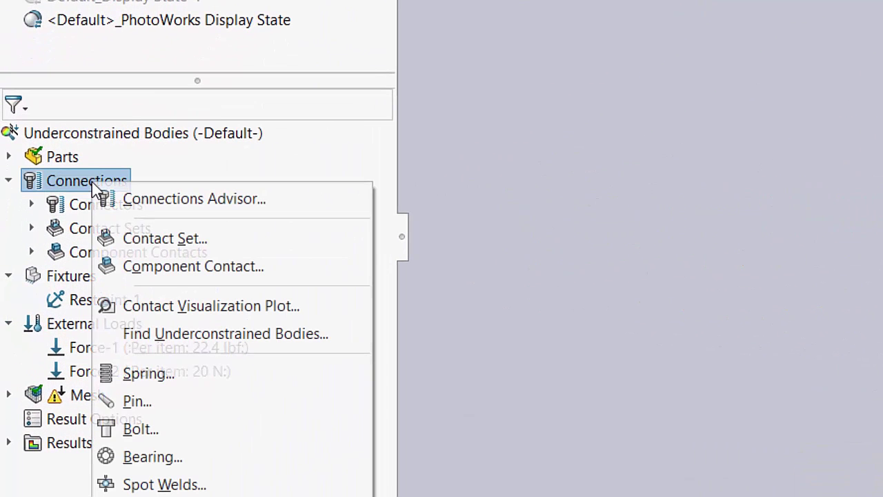
pyautogui.click(174, 335)
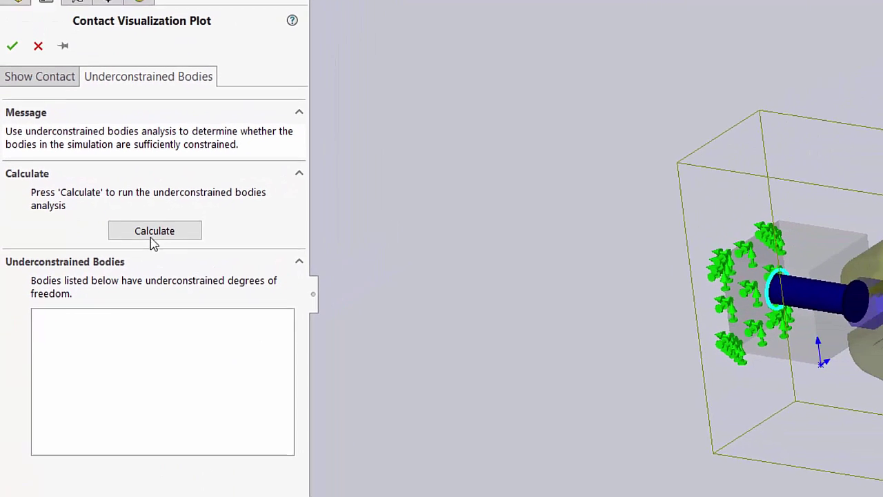
pyautogui.click(152, 233)
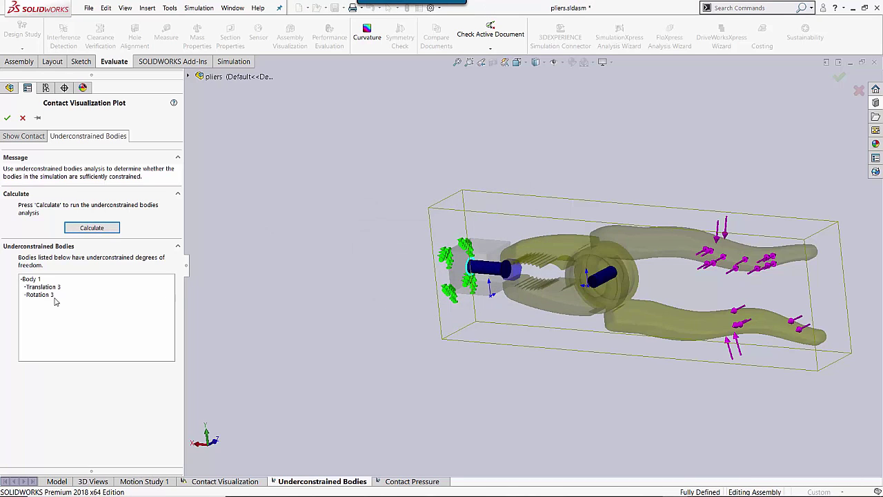
pyautogui.click(30, 280)
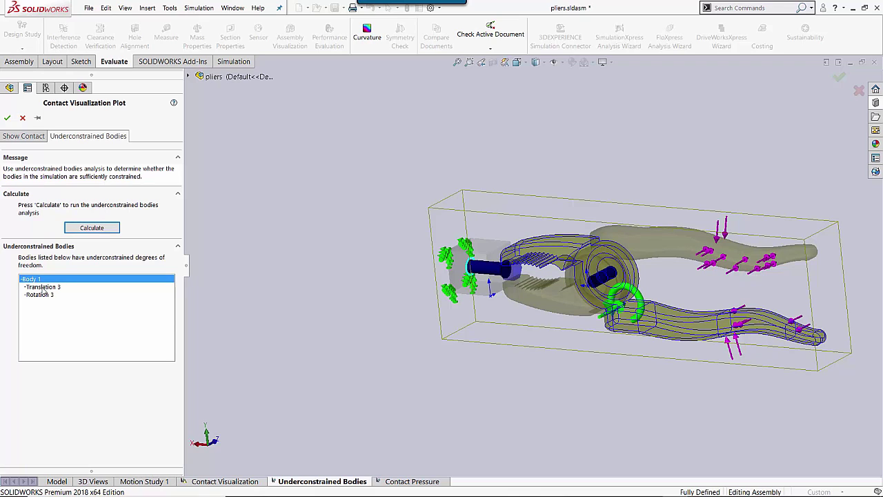
pyautogui.click(40, 287)
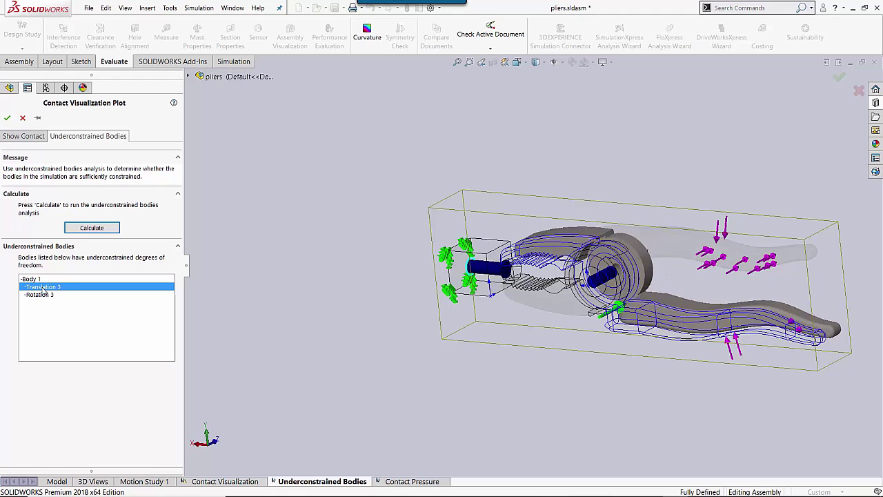
pyautogui.click(41, 294)
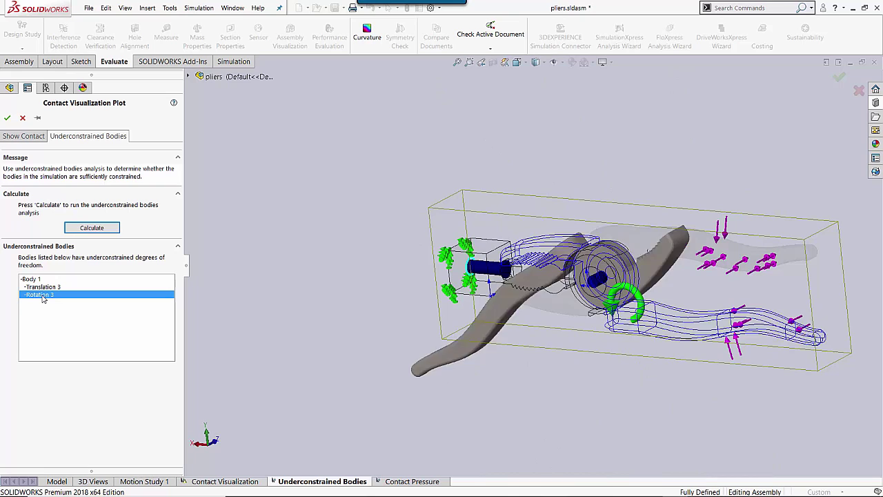
pyautogui.click(7, 117)
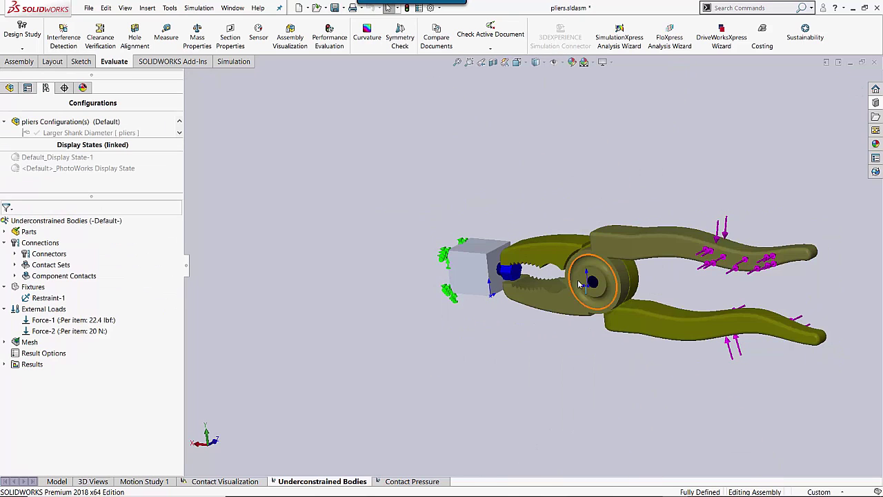
# Unsuppress the Global Contact under Component Contacts, accepting the remesh warning
pyautogui.click(15, 276)
pyautogui.rightClick(41, 287)
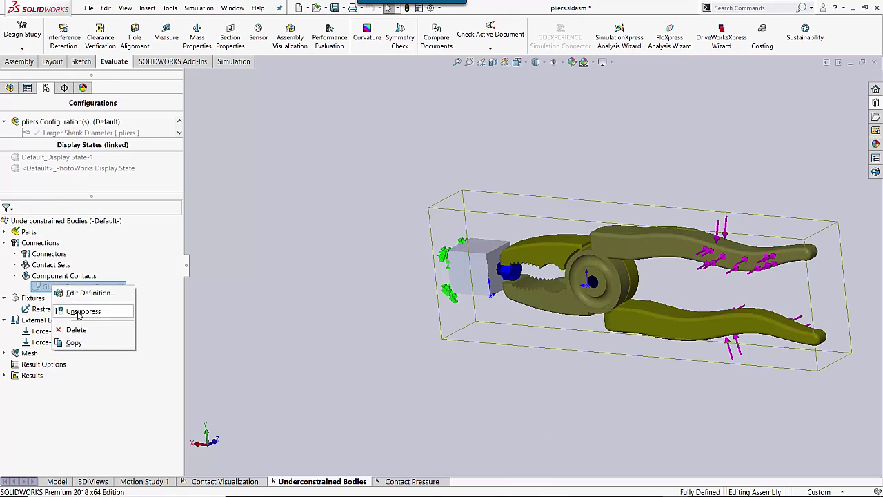
pyautogui.click(78, 312)
pyautogui.click(506, 278)
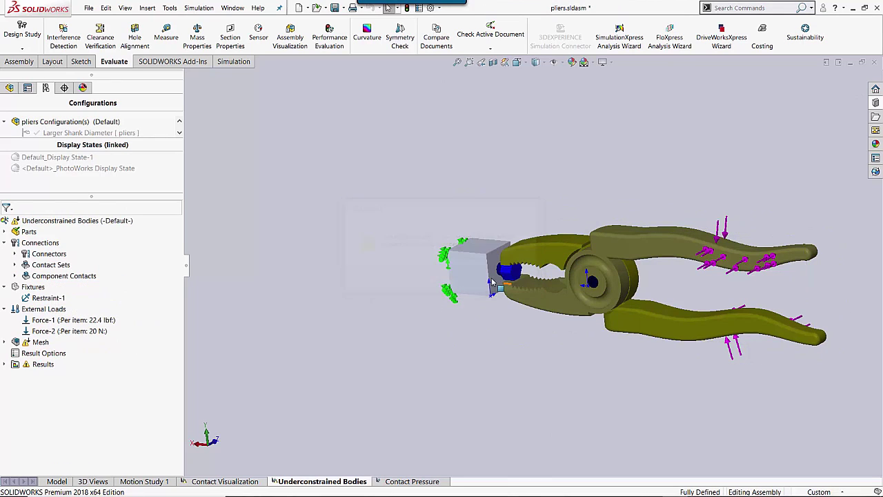
# Rerun Find Underconstrained Bodies, which reports the model fully constrained
pyautogui.rightClick(42, 243)
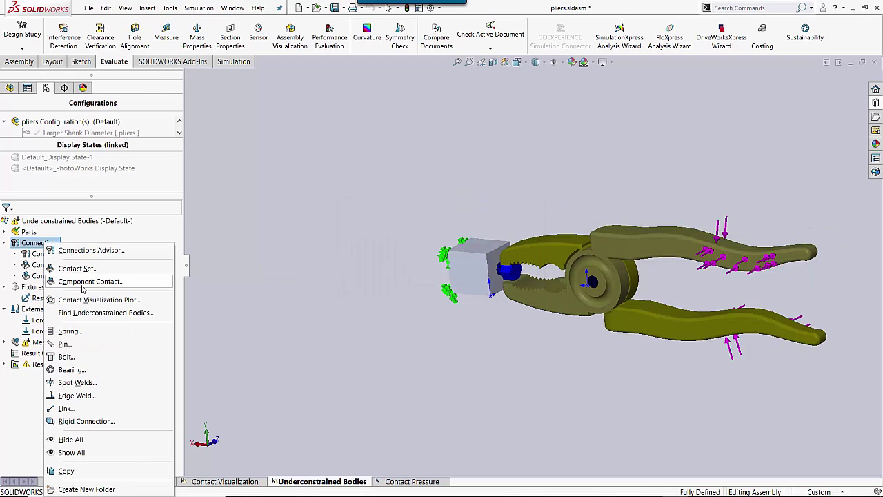
pyautogui.click(84, 315)
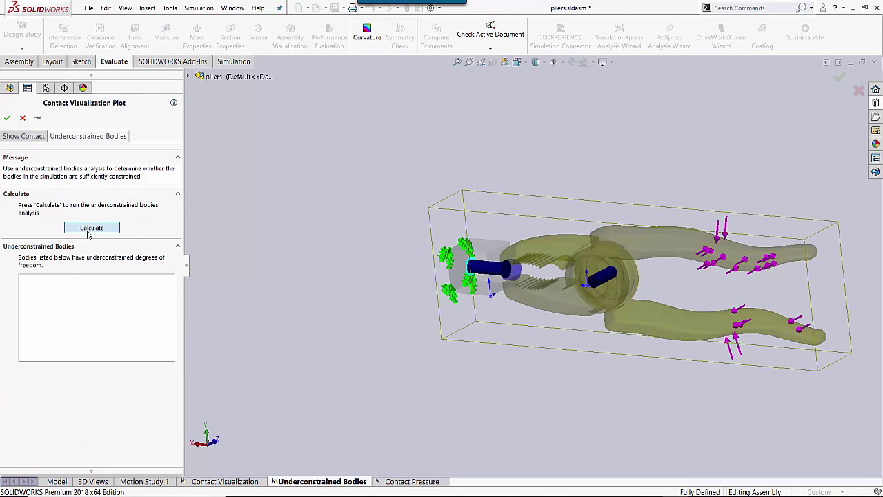
pyautogui.click(91, 228)
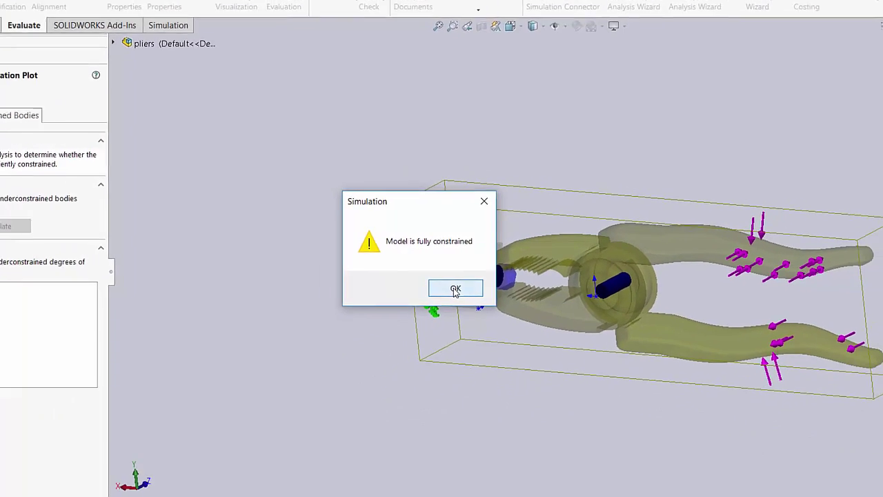
pyautogui.click(456, 289)
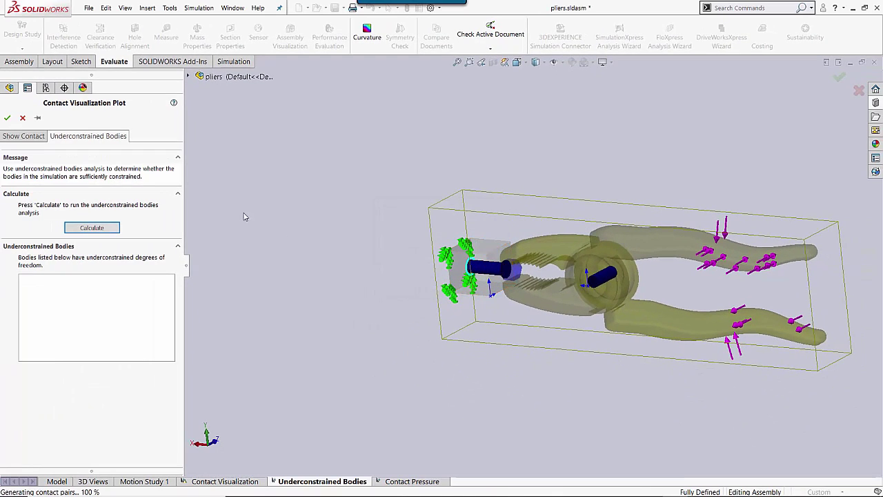
# Close the underconstrained bodies check PropertyManager
pyautogui.click(23, 118)
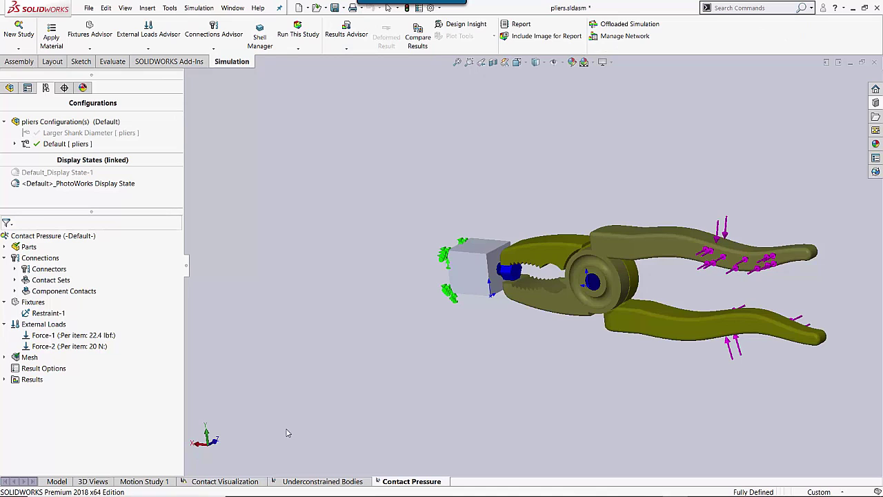
# Edit the Stress1 plot to show CP: Contact Pressure as a vector plot
pyautogui.click(5, 379)
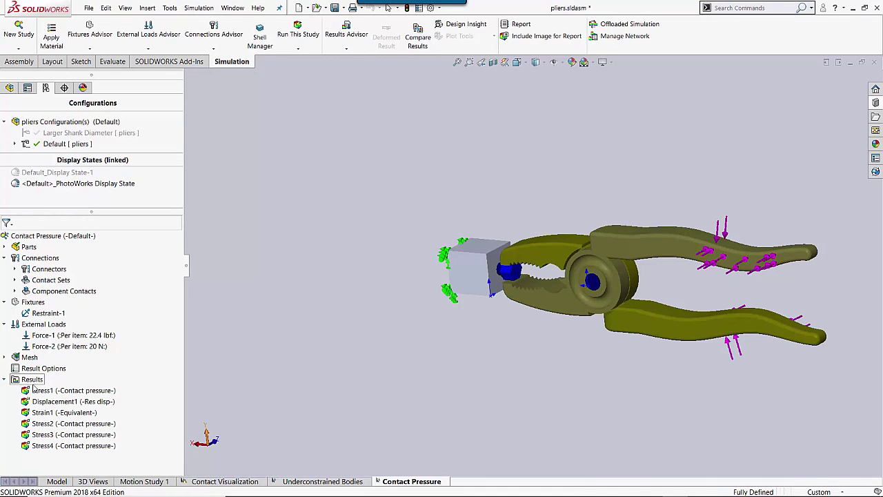
pyautogui.rightClick(81, 397)
pyautogui.click(102, 419)
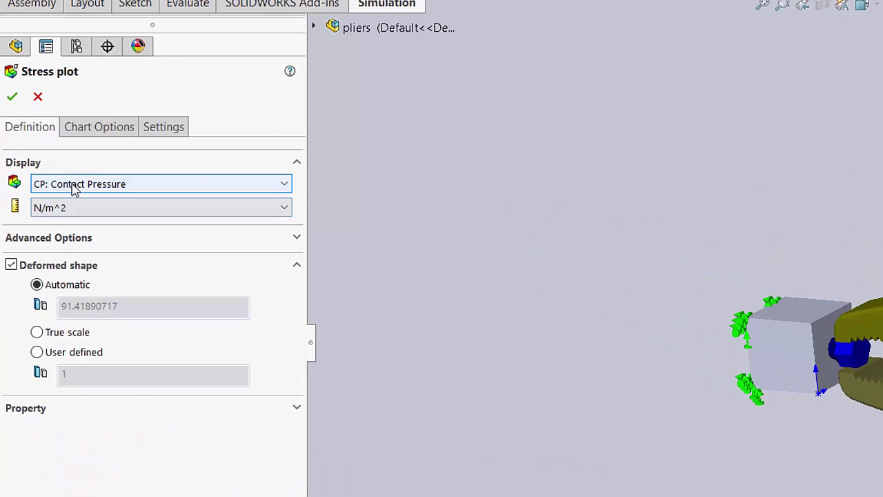
pyautogui.click(82, 184)
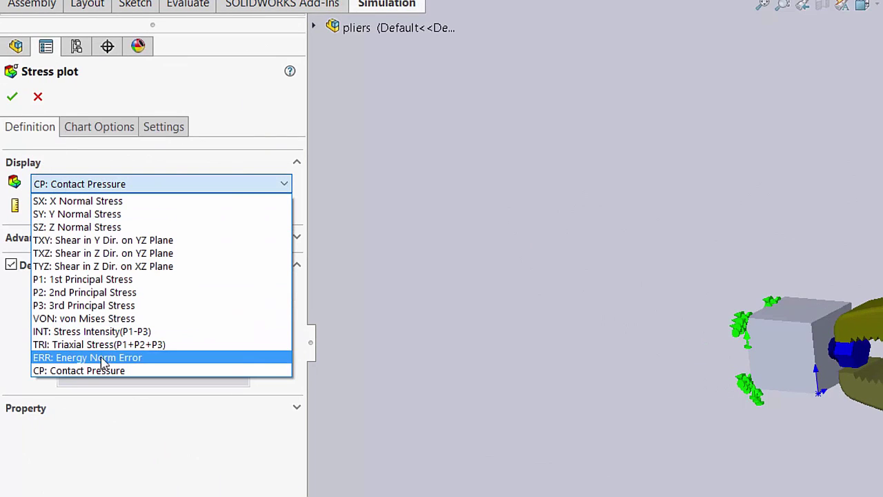
pyautogui.click(95, 370)
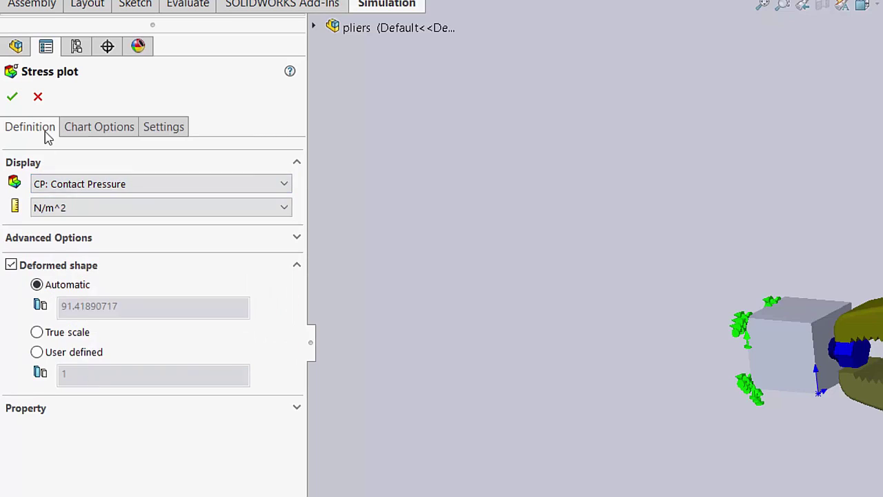
pyautogui.click(36, 244)
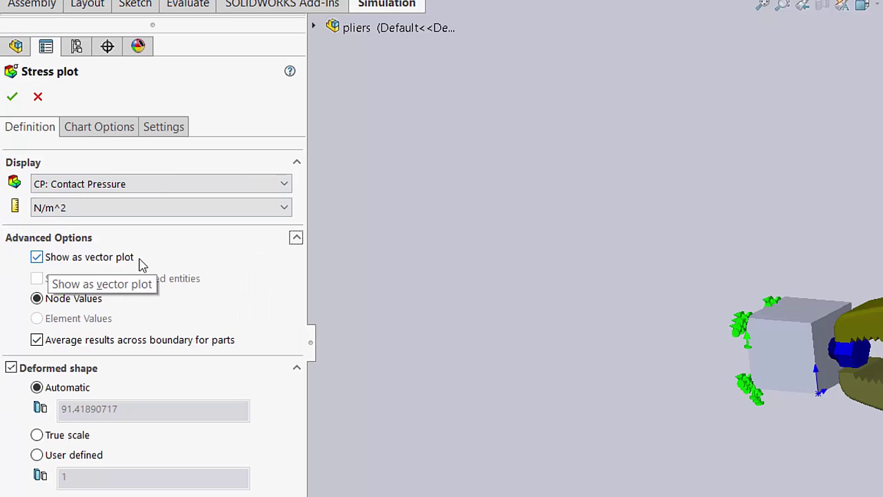
pyautogui.click(15, 99)
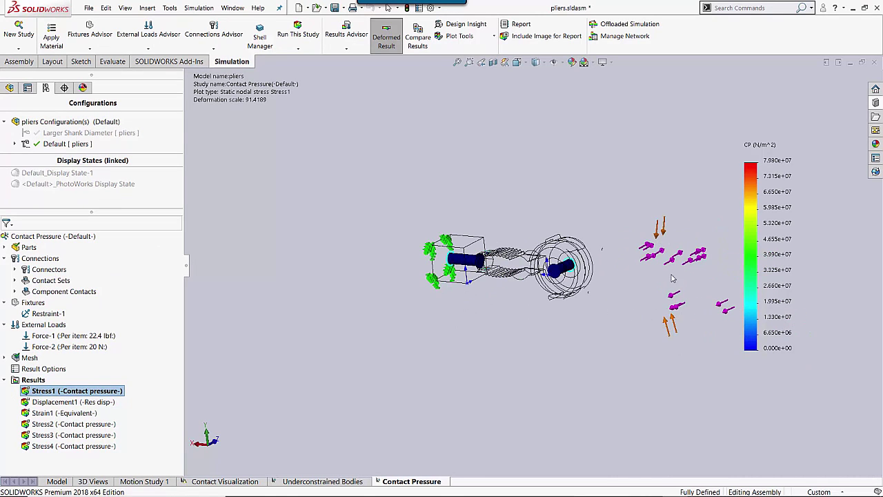
# Zoom and orbit around the bolt in the jaws, highlighting Force-2, to inspect contact-pressure vectors
pyautogui.scroll(-10, 481, 258)
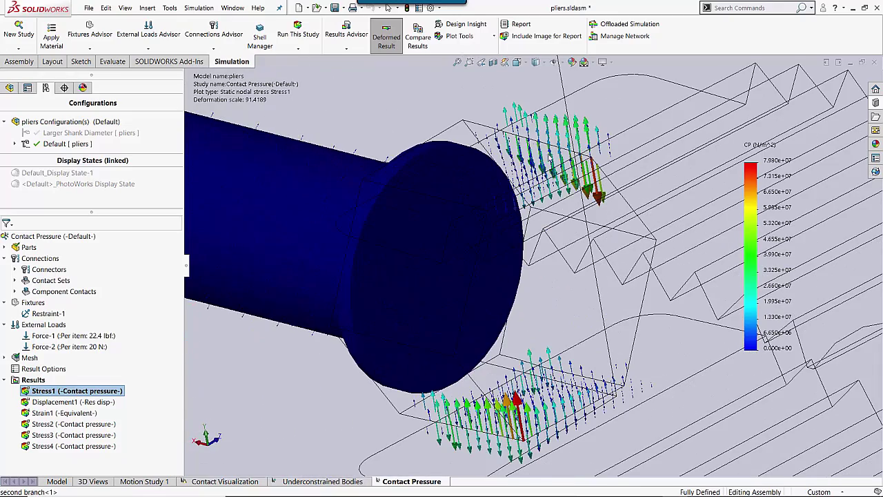
pyautogui.moveTo(561, 142); pyautogui.dragTo(456, 157, button='middle')
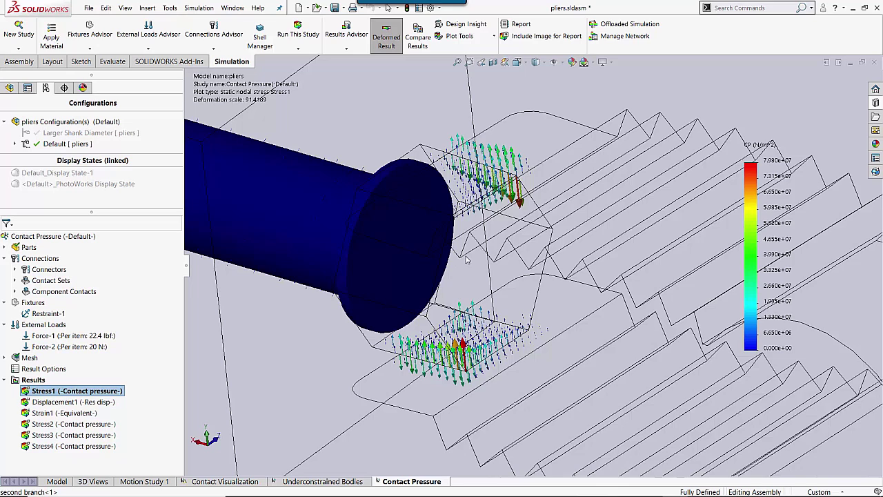
pyautogui.scroll(6, 467, 260)
pyautogui.scroll(-2, 622, 275)
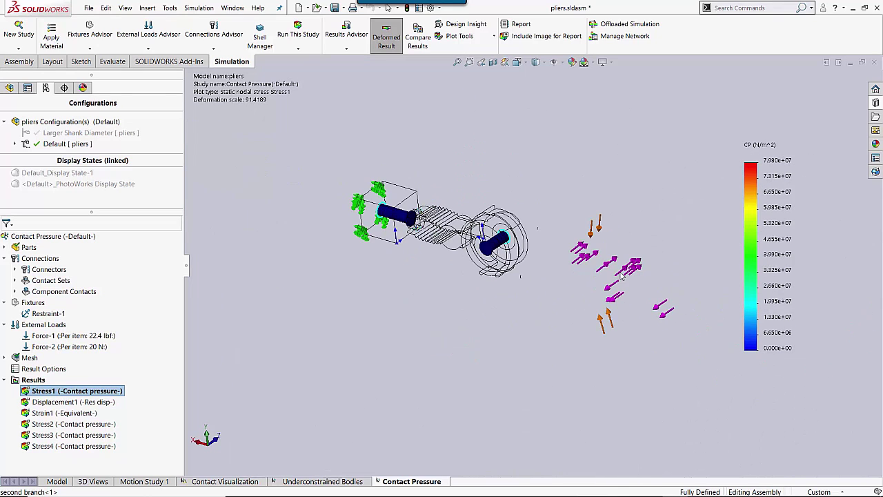
pyautogui.moveTo(593, 269); pyautogui.dragTo(511, 262, button='middle')
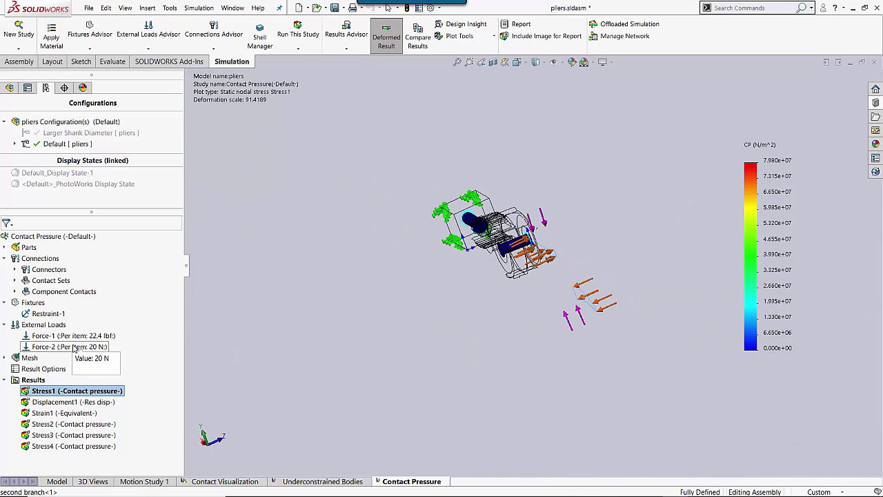
pyautogui.click(74, 347)
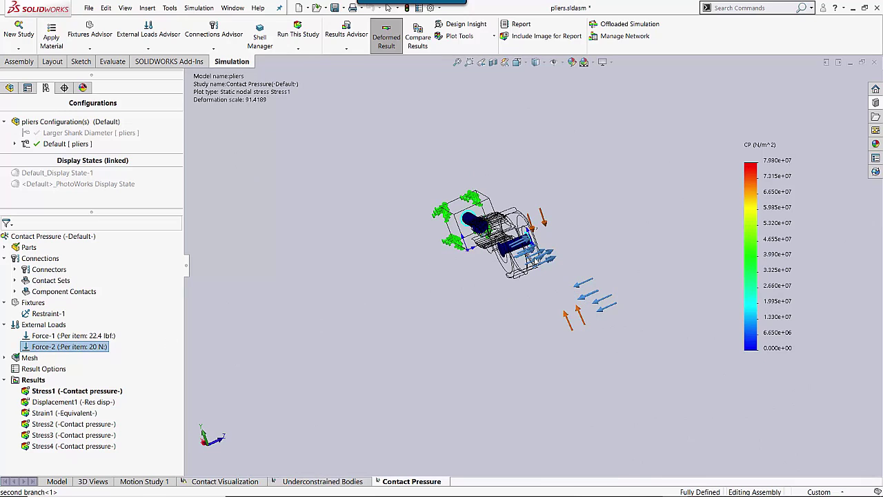
pyautogui.moveTo(453, 302); pyautogui.dragTo(468, 271, button='middle')
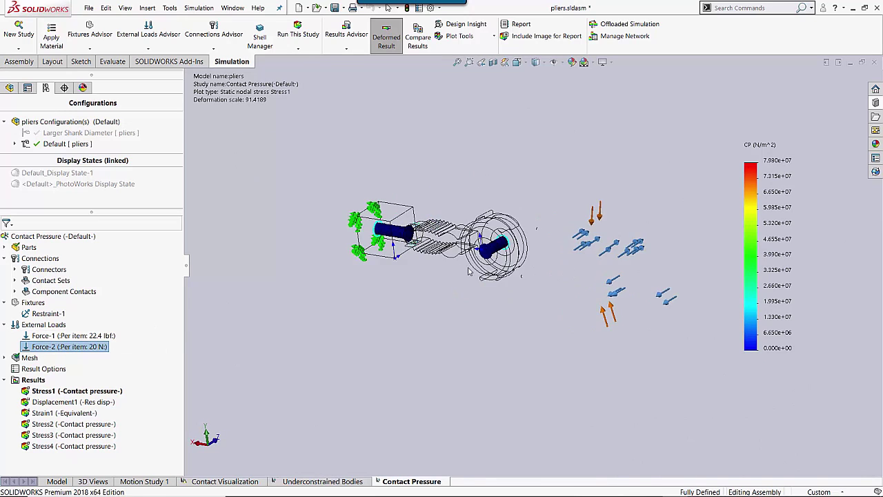
pyautogui.scroll(-10, 468, 271)
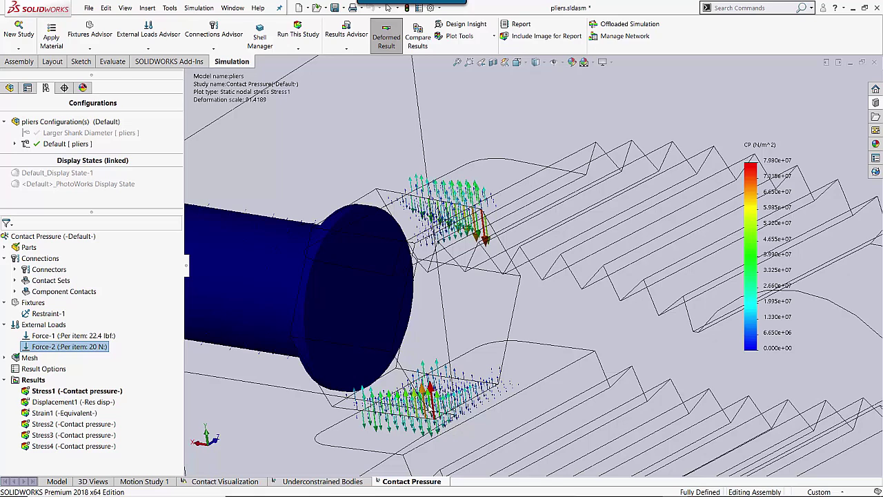
pyautogui.scroll(2, 438, 407)
pyautogui.scroll(5, 438, 407)
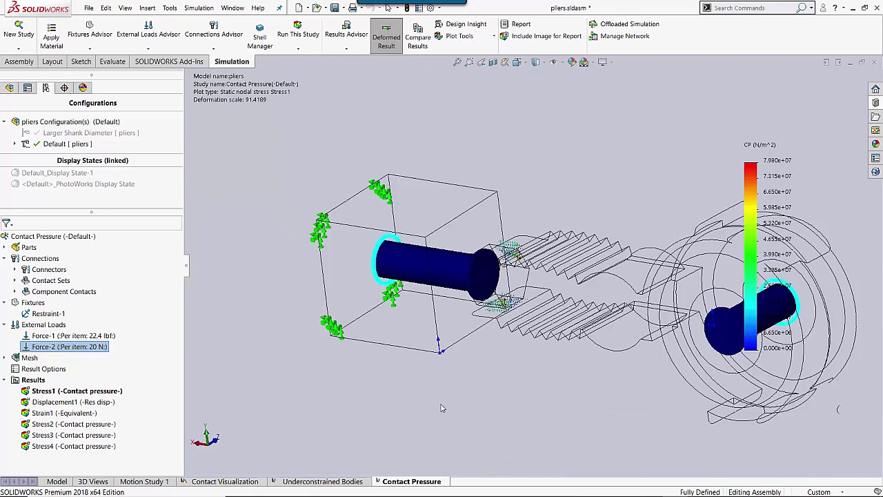